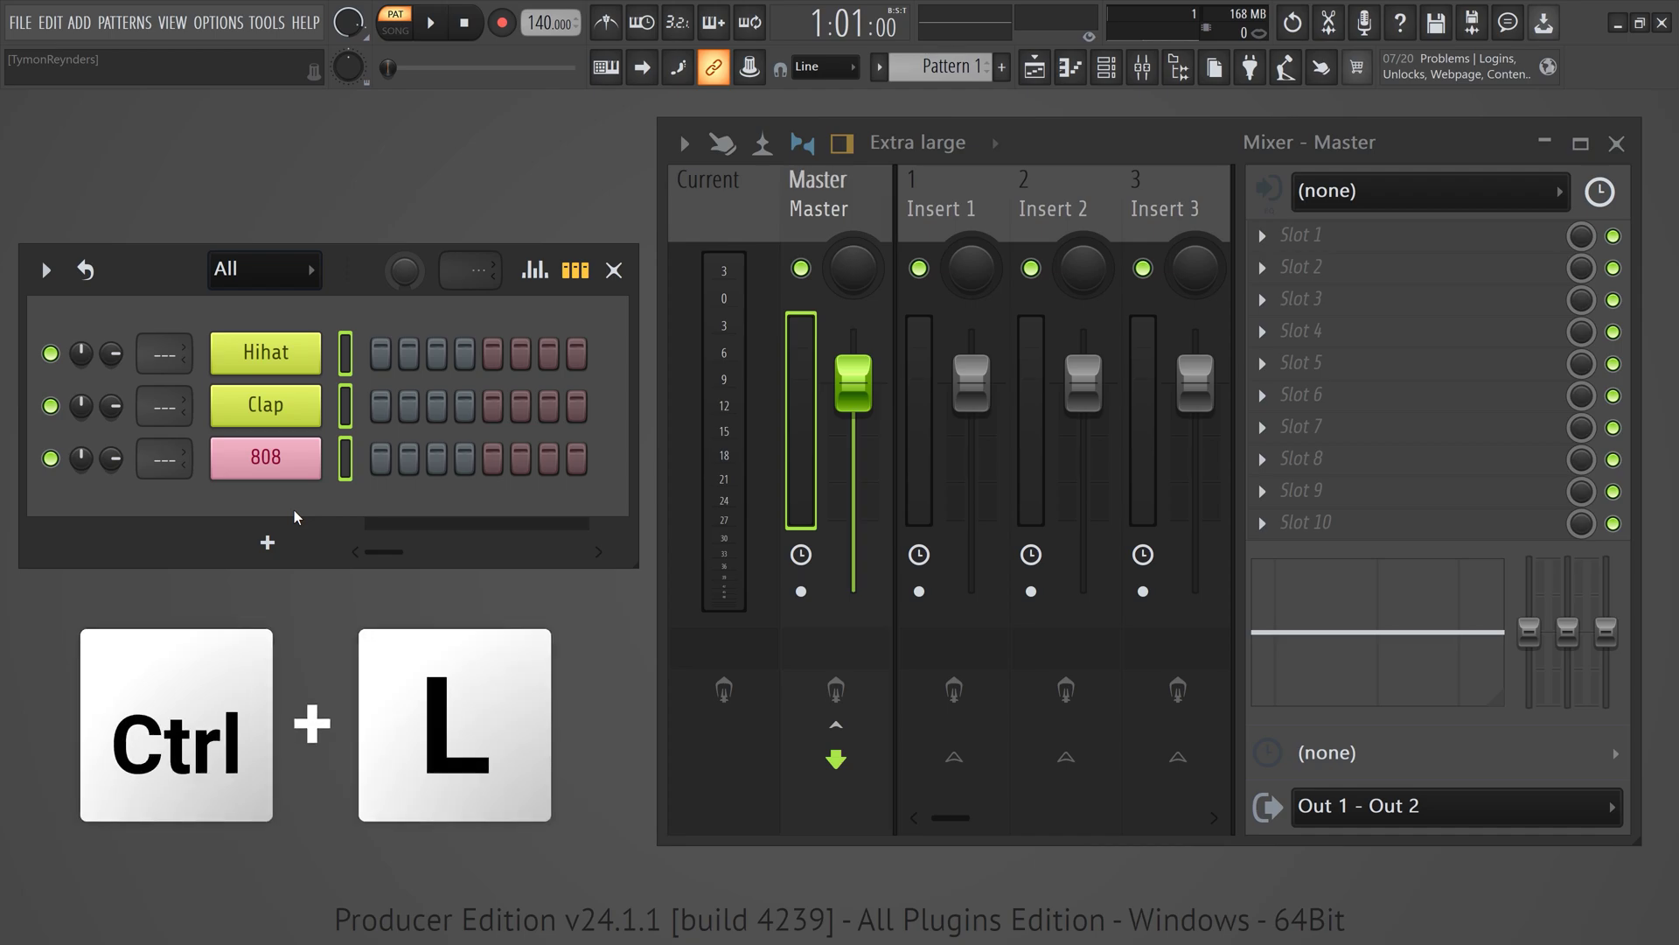
# - Route the Hihat, Clap and 808 channels to named mixer inserts 1–3 with Ctrl+L
pyautogui.hotkey('ctrl', 'l')
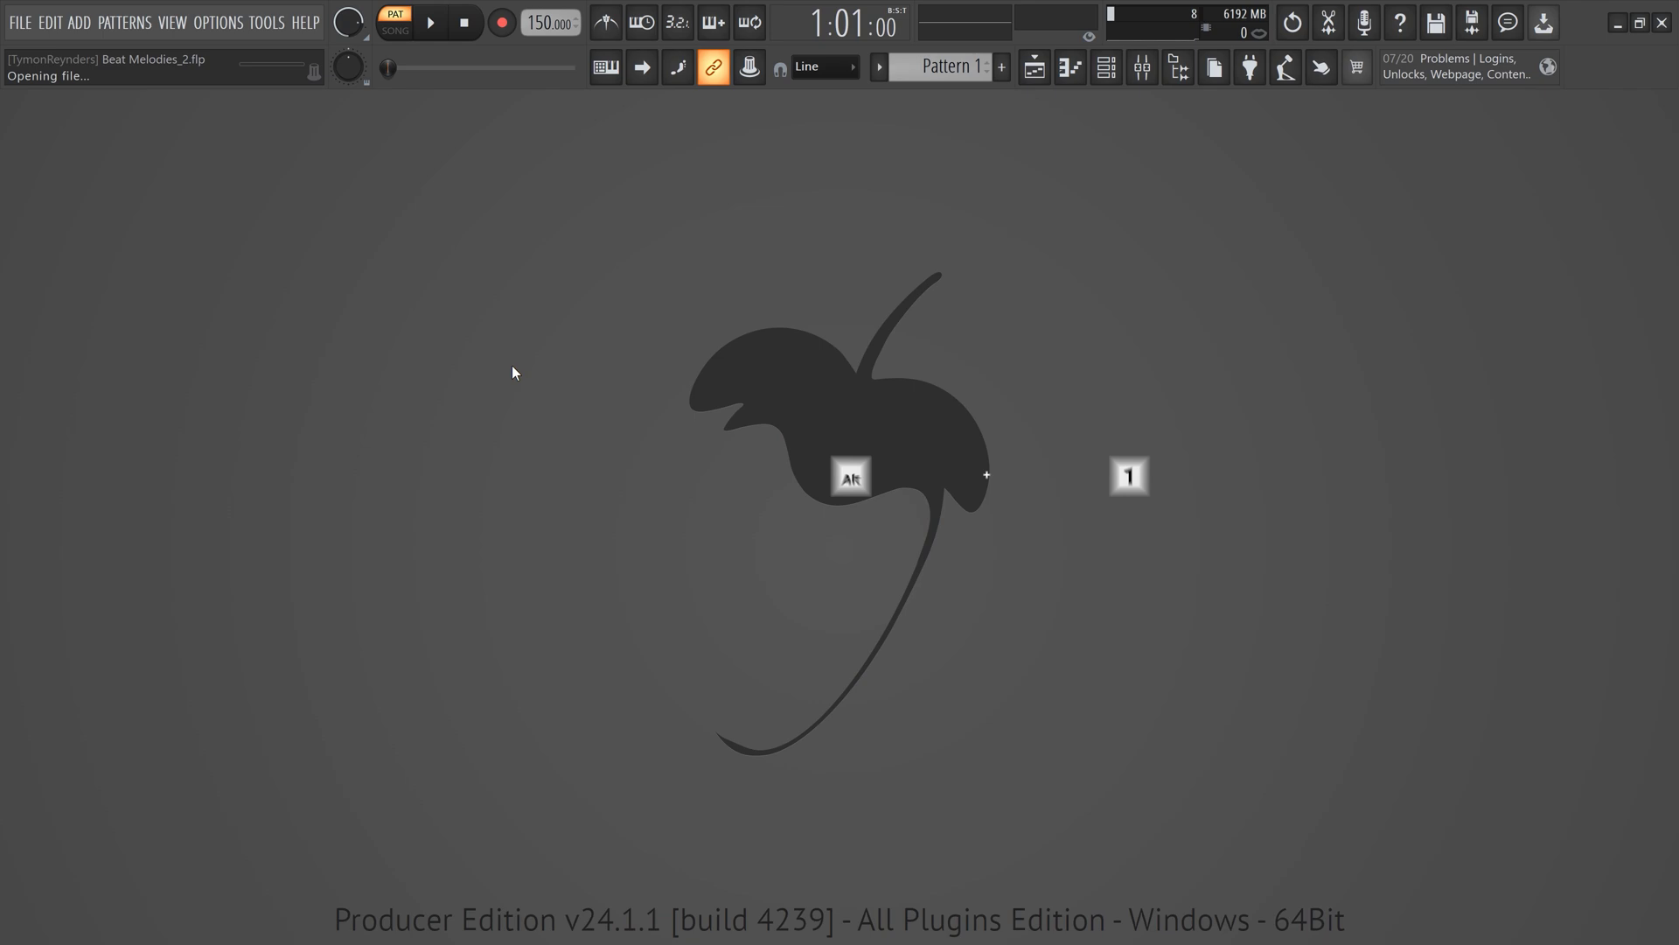
# - Leave only Hihat soloed in the channel rack, auto-arrange the windows, and move the Mixer left
pyautogui.hotkey('alt', '1')
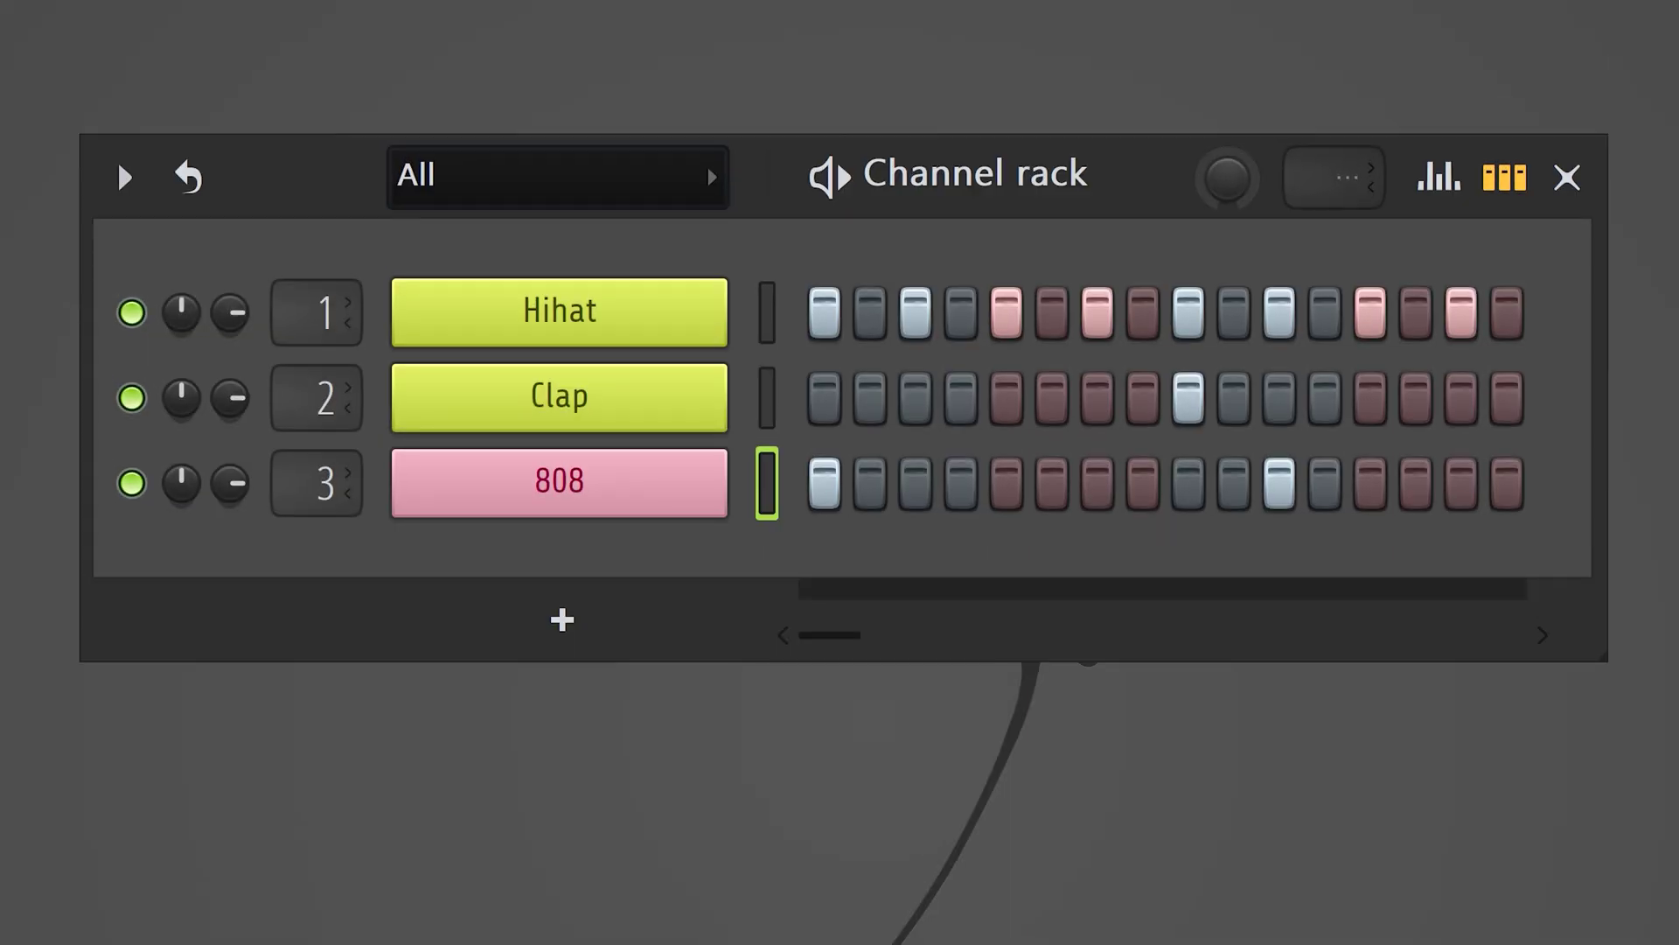
pyautogui.keyDown('ctrl'); pyautogui.click(131, 396); pyautogui.keyUp('ctrl')
pyautogui.keyDown('ctrl'); pyautogui.click(132, 484); pyautogui.keyUp('ctrl')
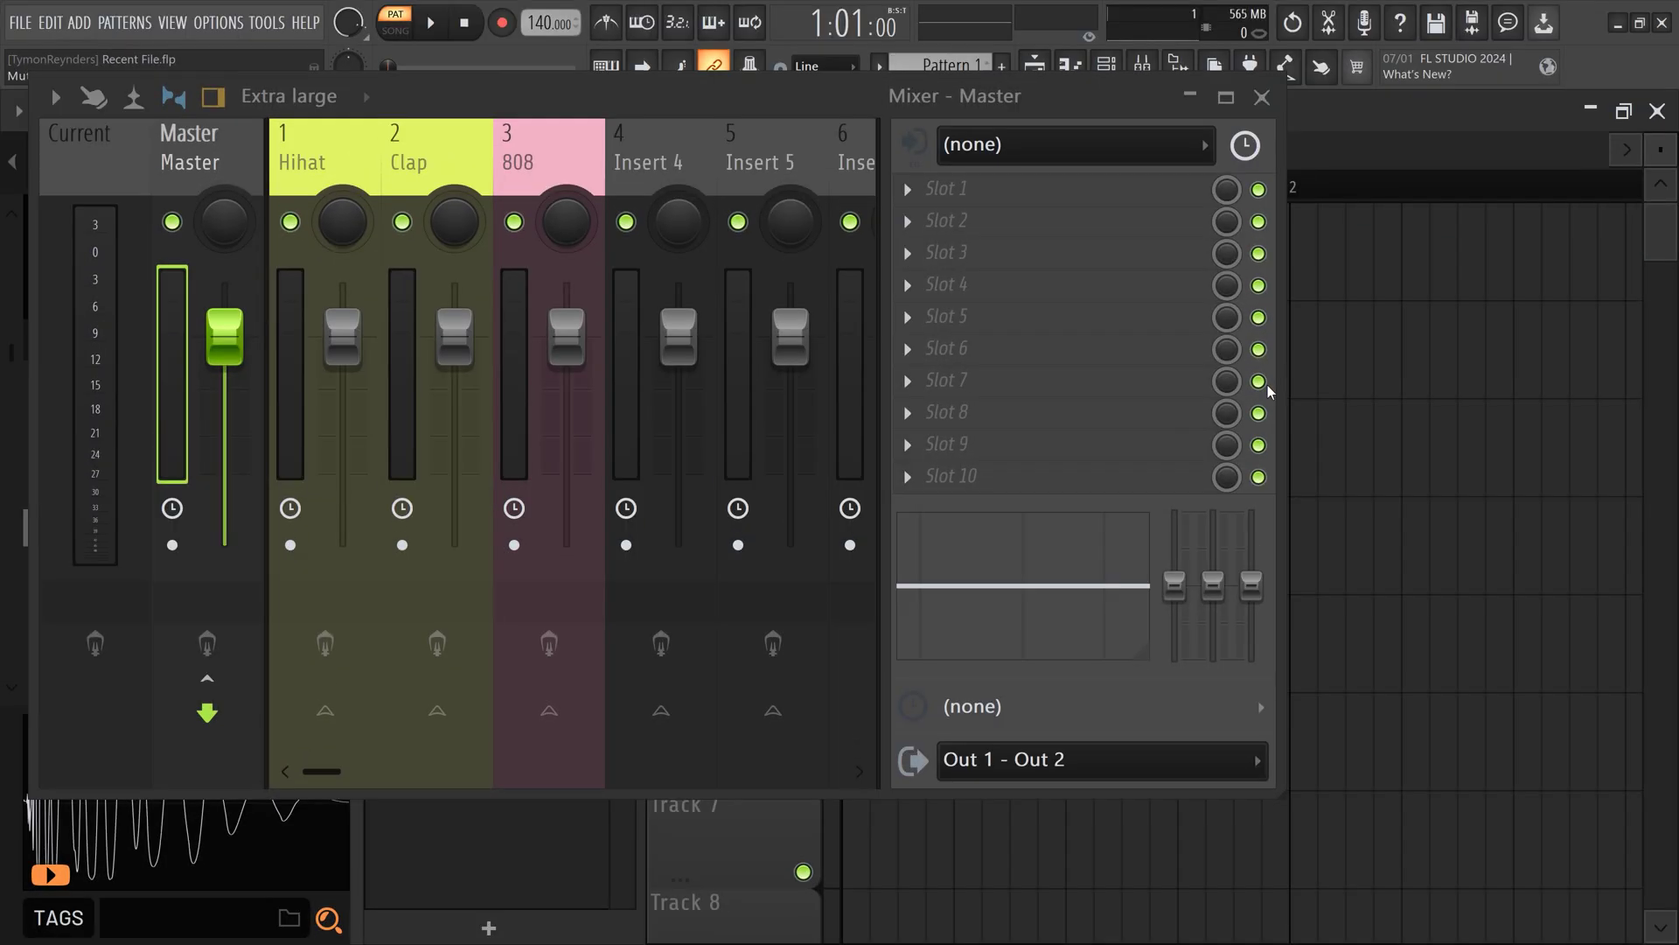
pyautogui.hotkey('ctrl', 'shift', 'h')
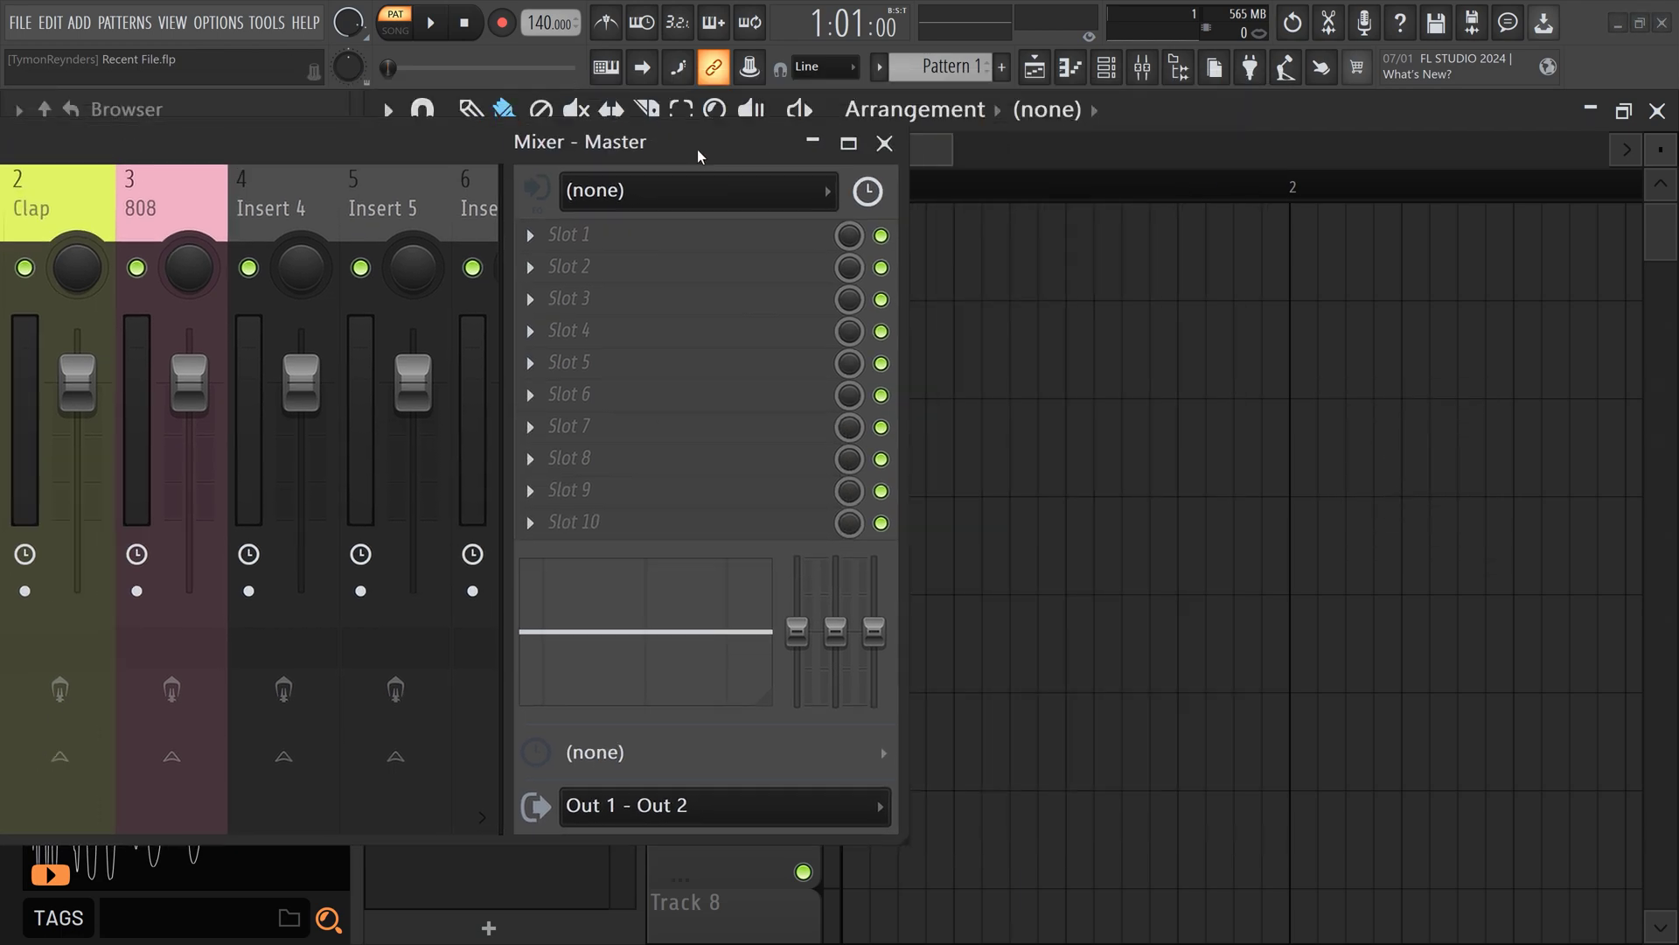
pyautogui.moveTo(697, 155); pyautogui.dragTo(406, 162)
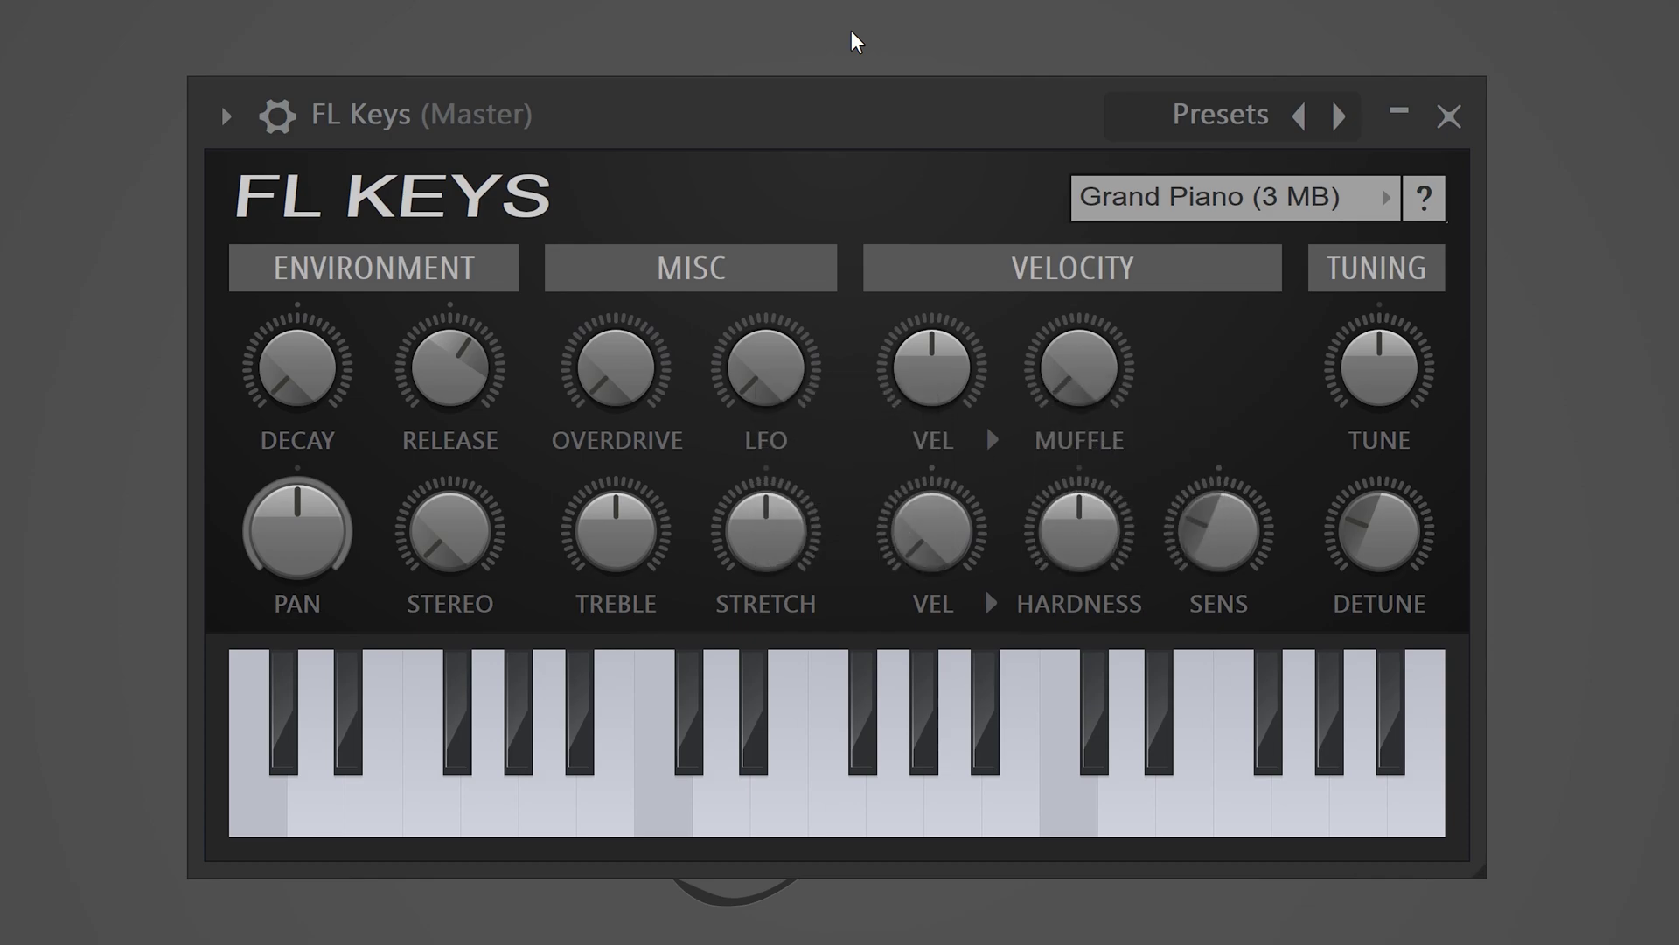
# - Play a C-E-G chord, then step the playhead forward and back by bars
pyautogui.press('z')
pyautogui.press('c')
pyautogui.press('b')
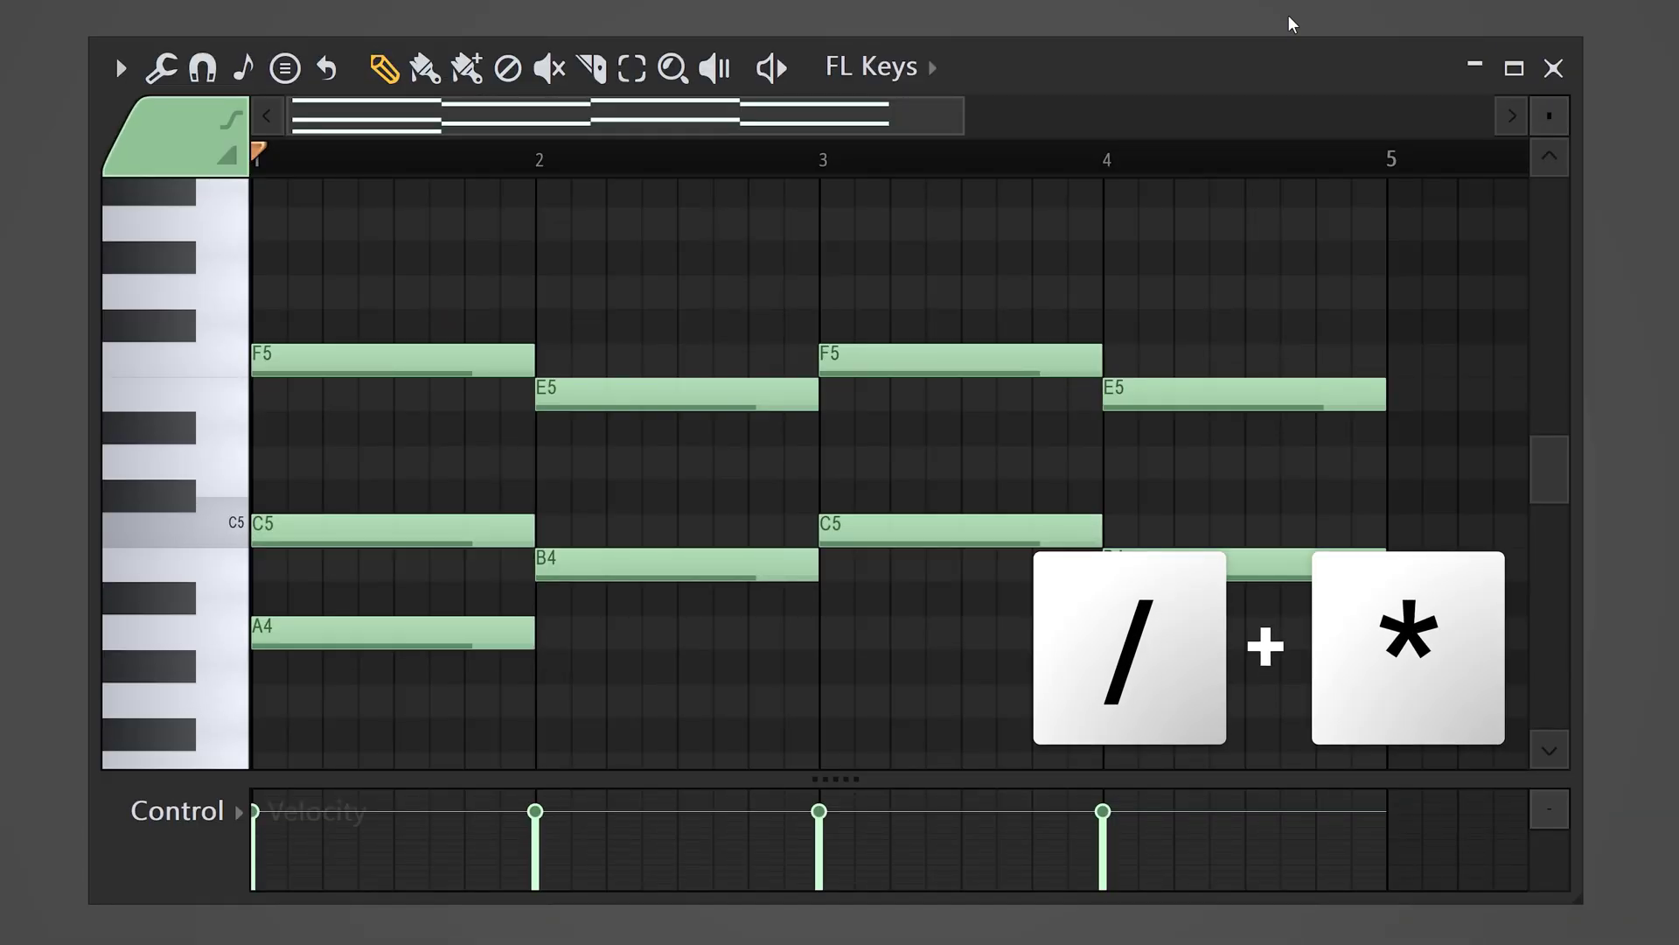
pyautogui.press('KP_Multiply')
pyautogui.press('KP_Multiply')
pyautogui.press('KP_Multiply')
pyautogui.press('KP_Multiply')
pyautogui.press('KP_Divide')
pyautogui.press('KP_Divide')
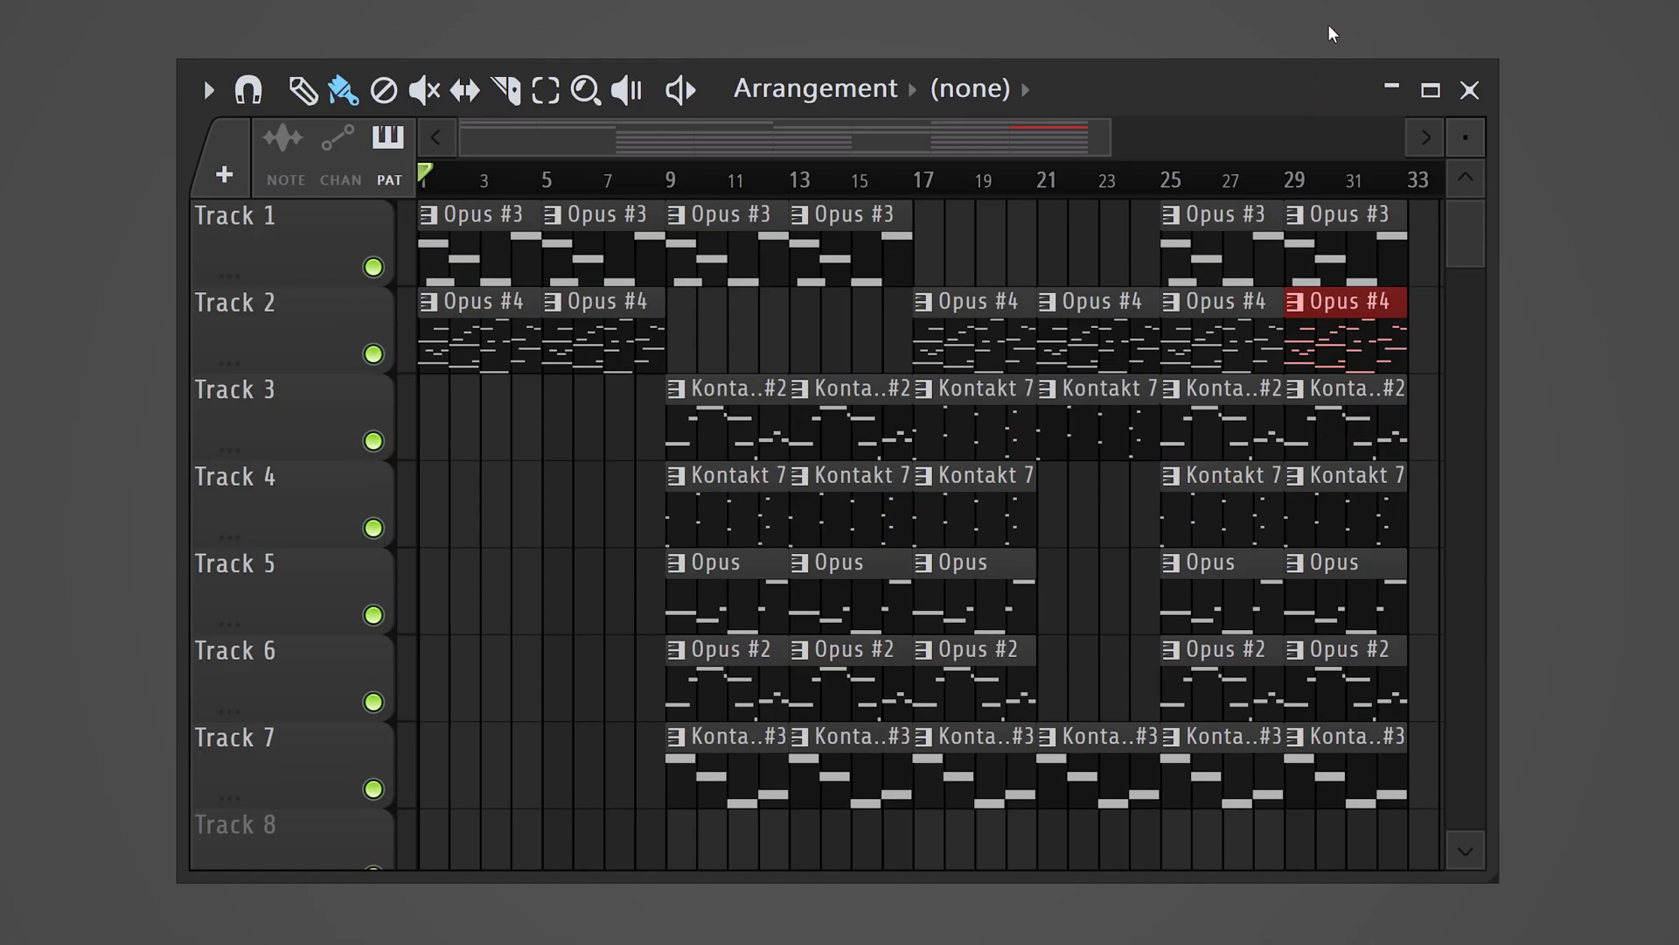
# - Zoom the playlist onto the Opus #4 clip, then hide and re-show ghost notes
pyautogui.hotkey('shift', '5')
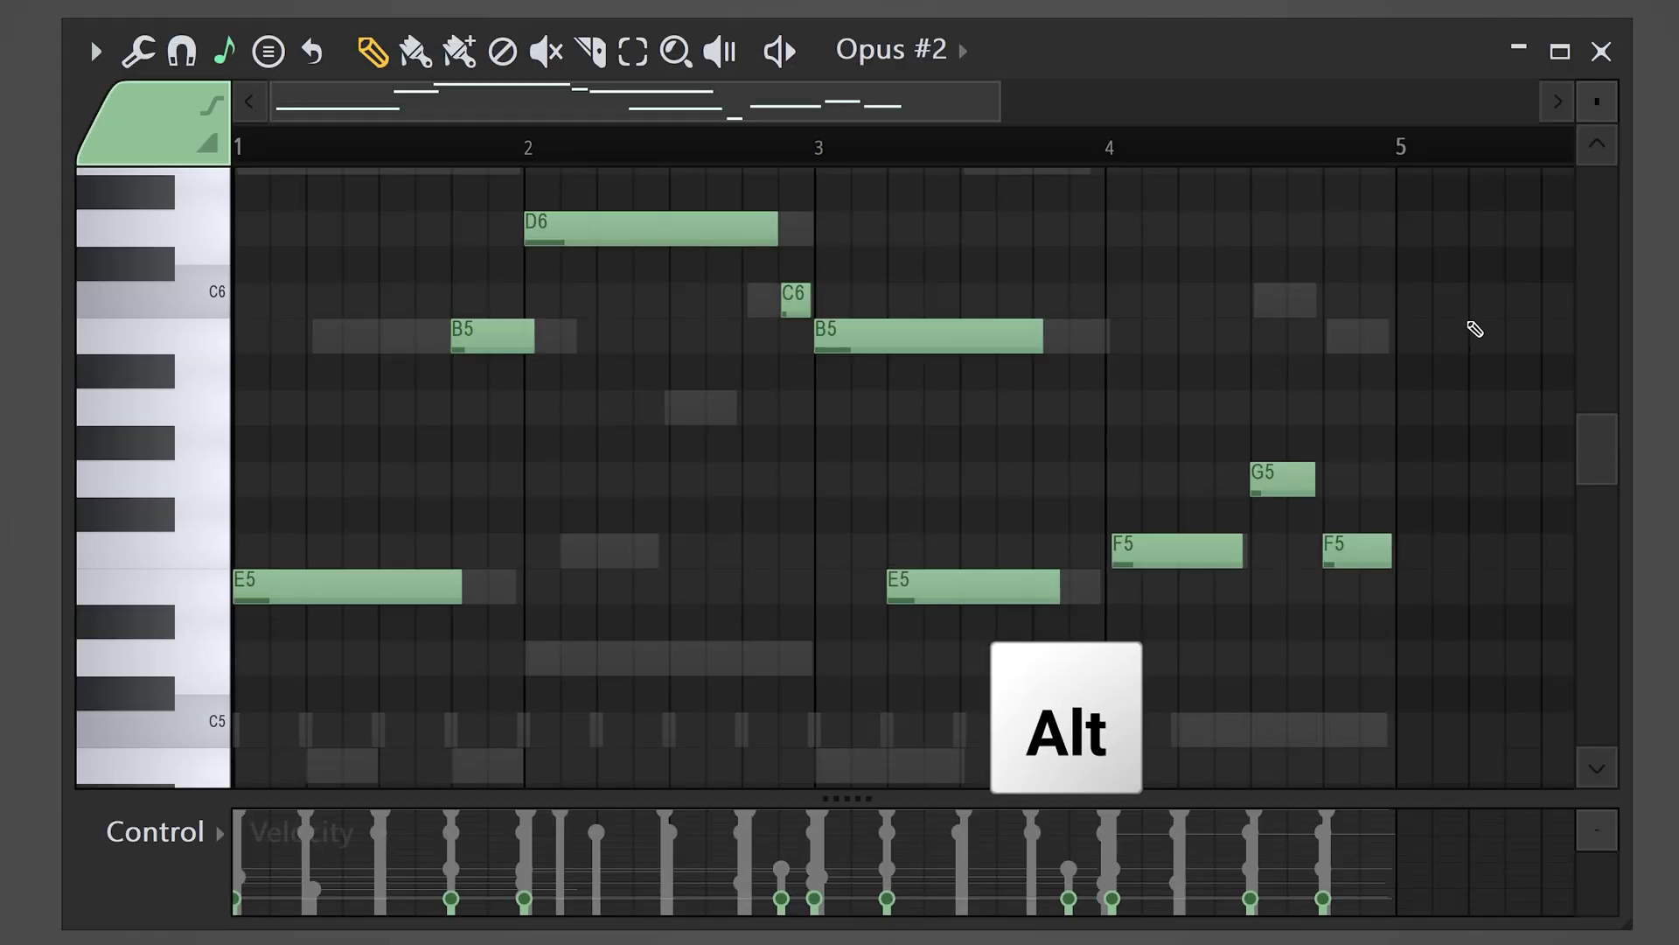
pyautogui.hotkey('alt', 'v')
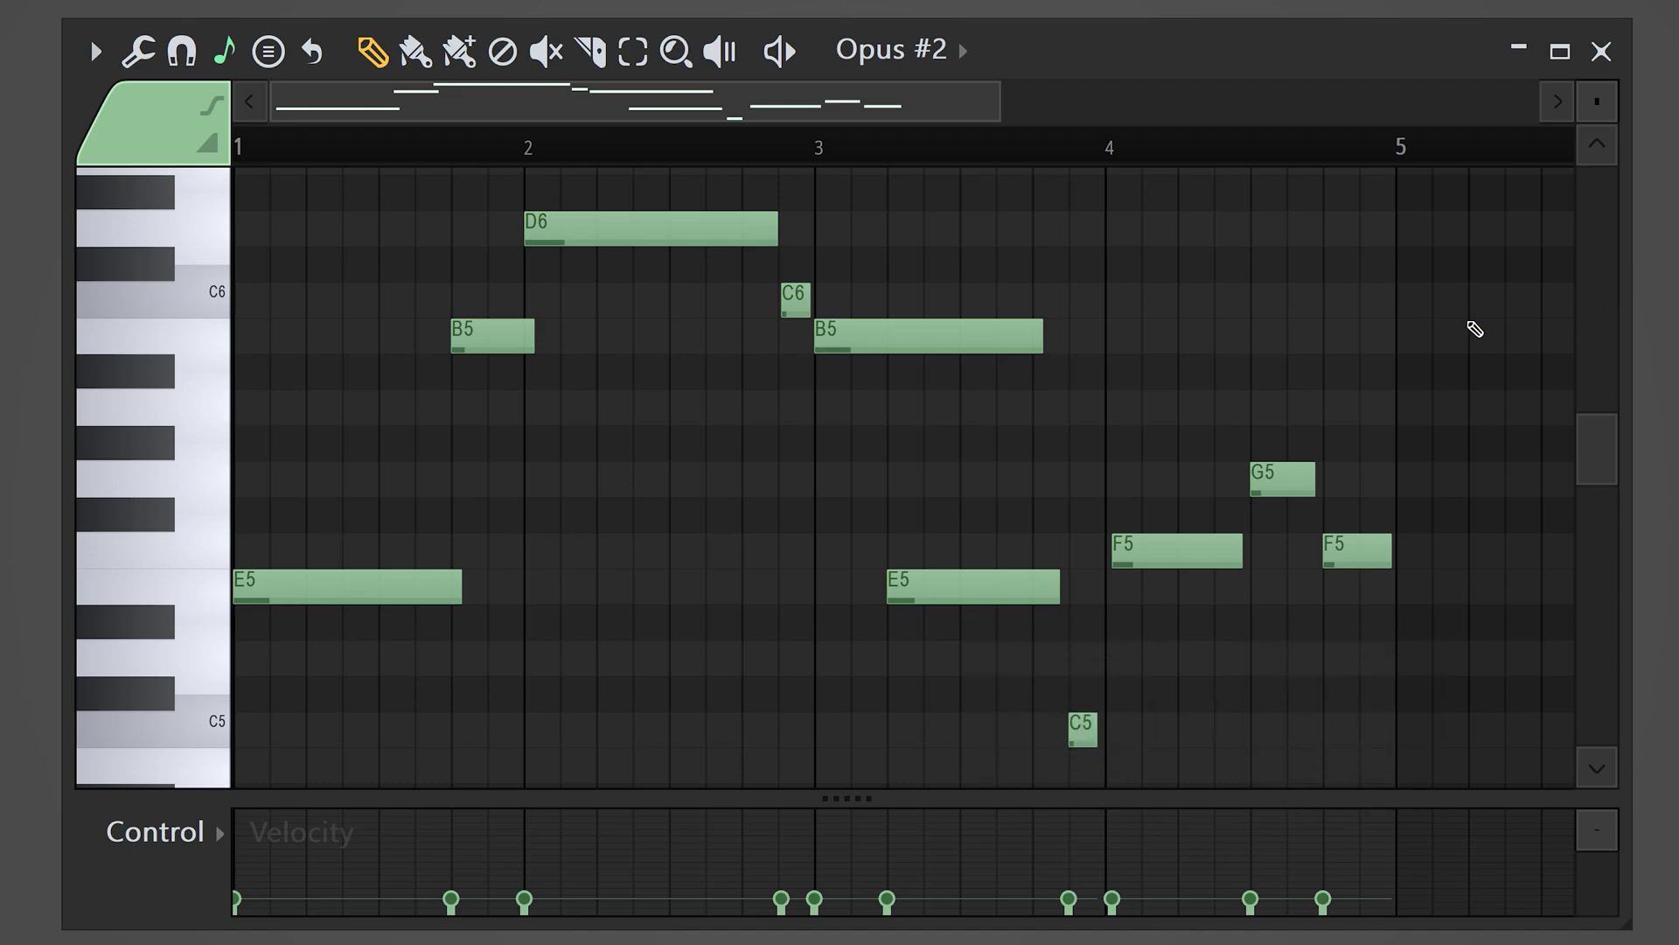
pyautogui.hotkey('alt', 'v')
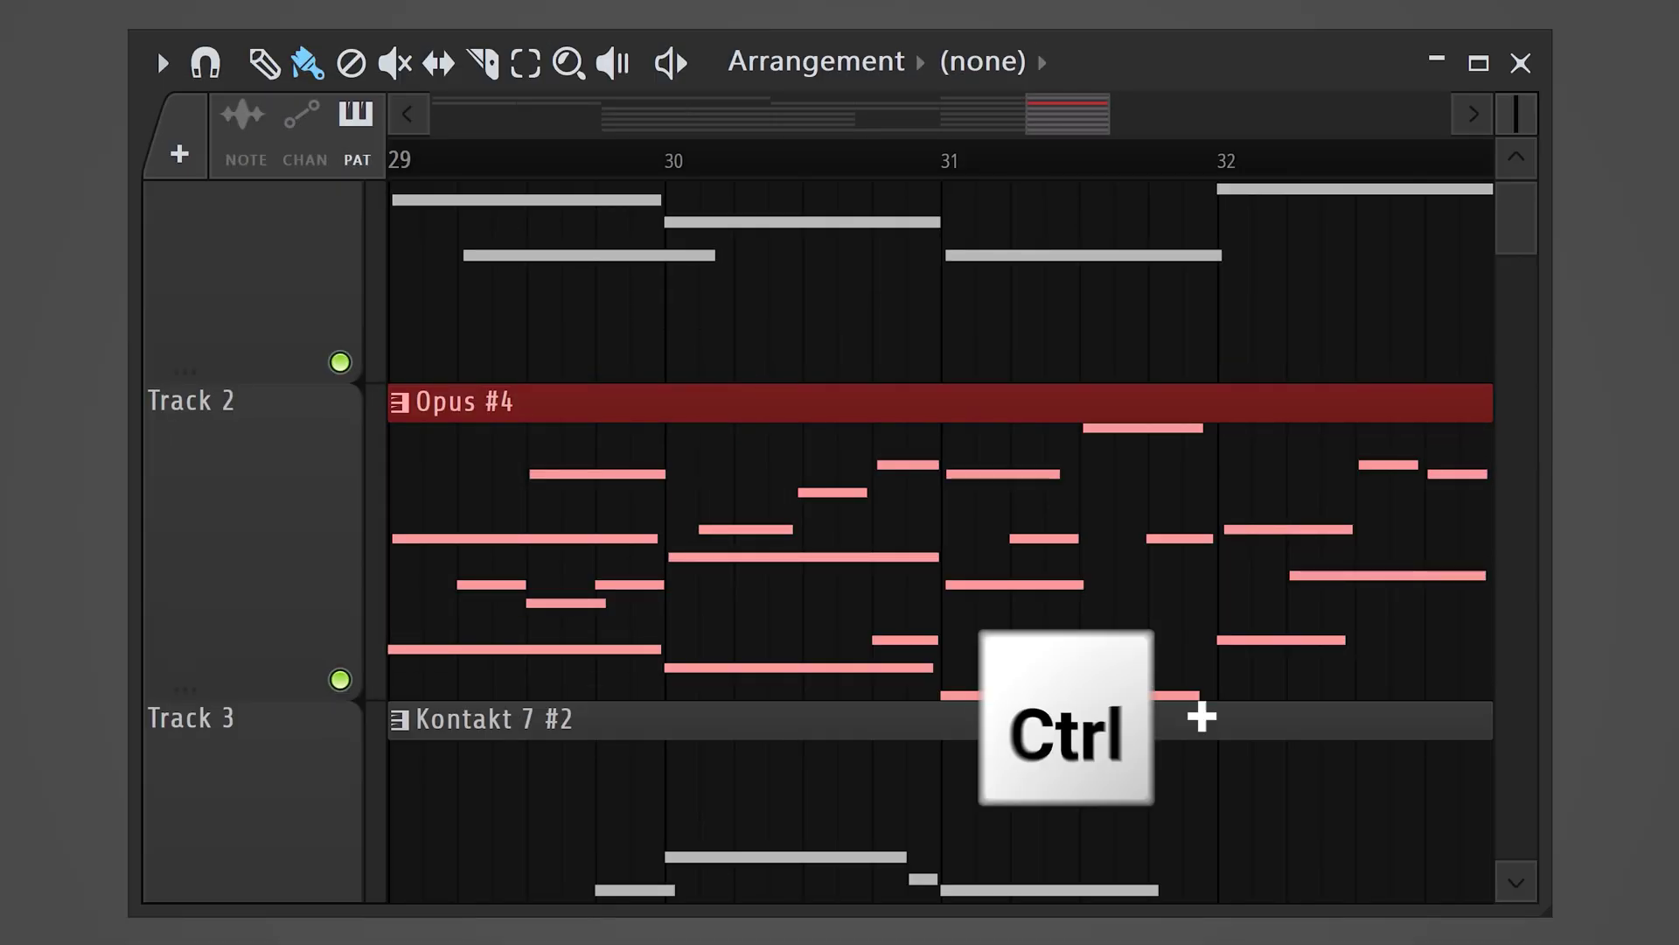
# - Bring up the WAV export save dialog, then maximize the Sakura playlist window
pyautogui.hotkey('ctrl', 'r')
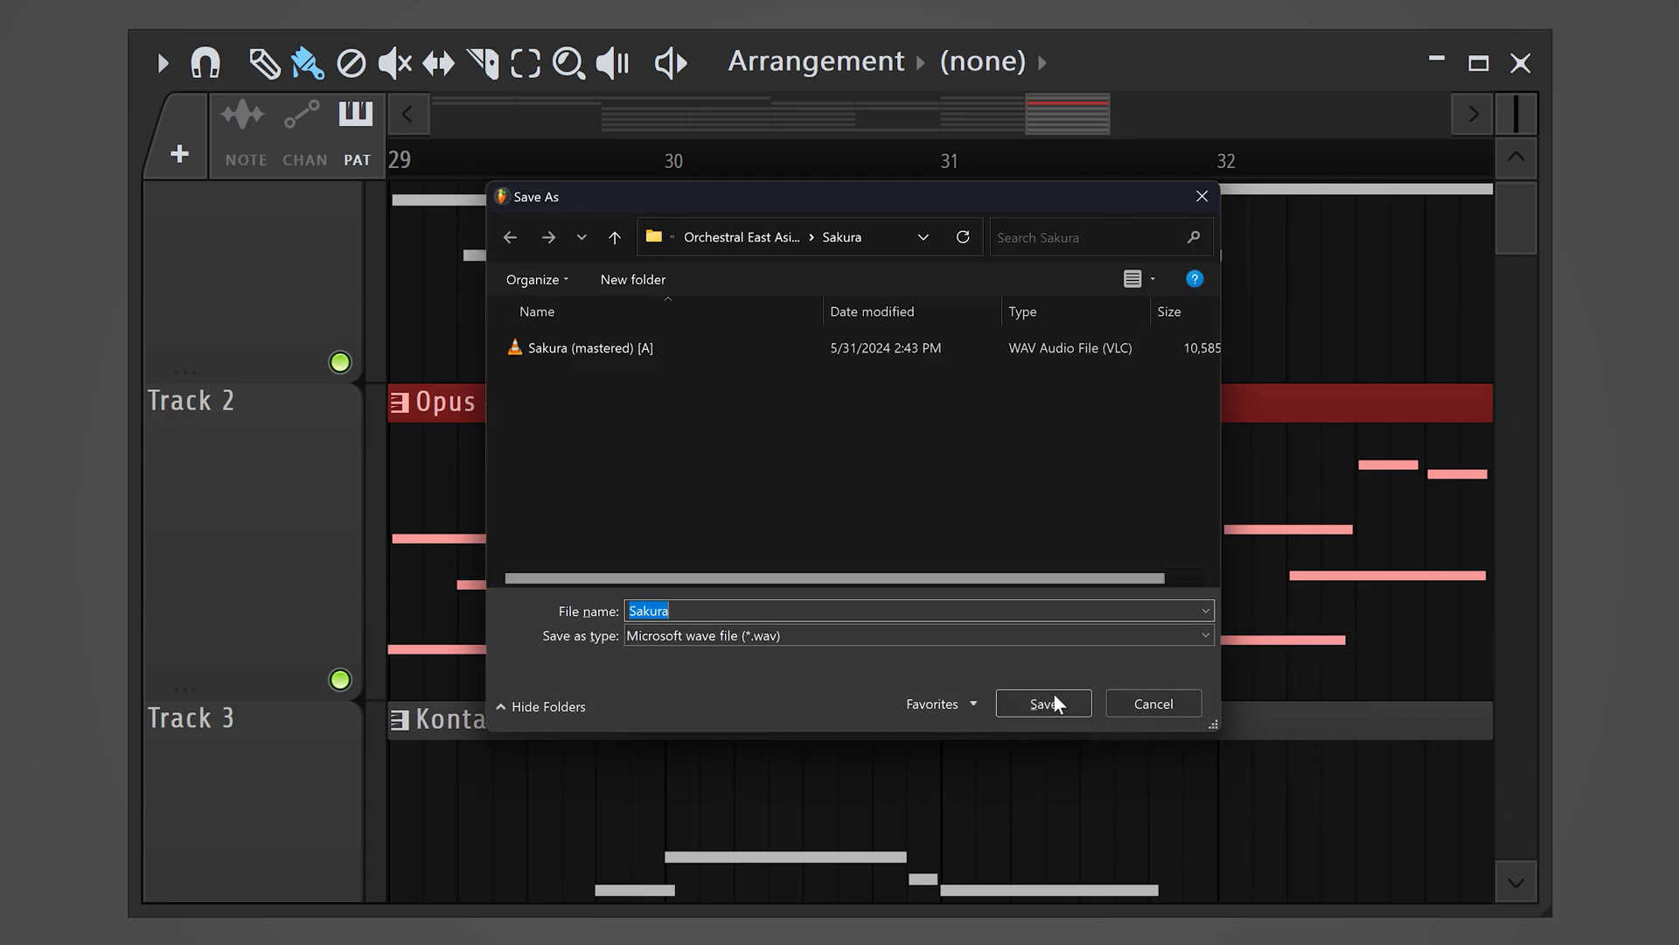
pyautogui.hotkey('ctrl', 'm')
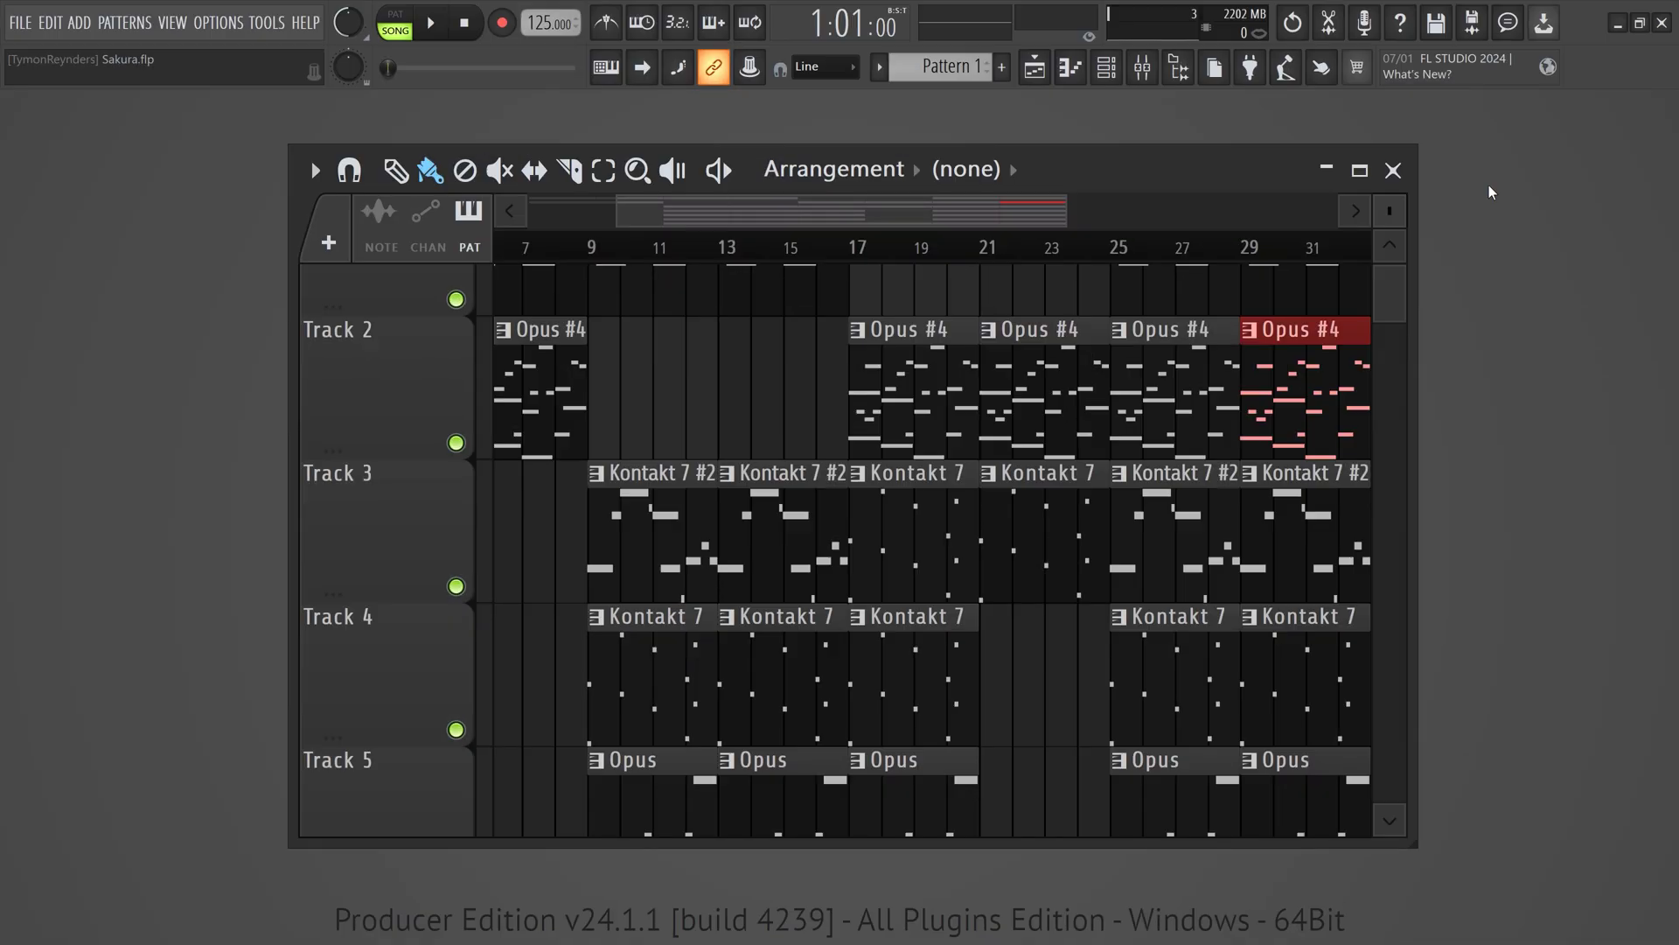
pyautogui.hotkey('ctrl', 'shift', 'm')
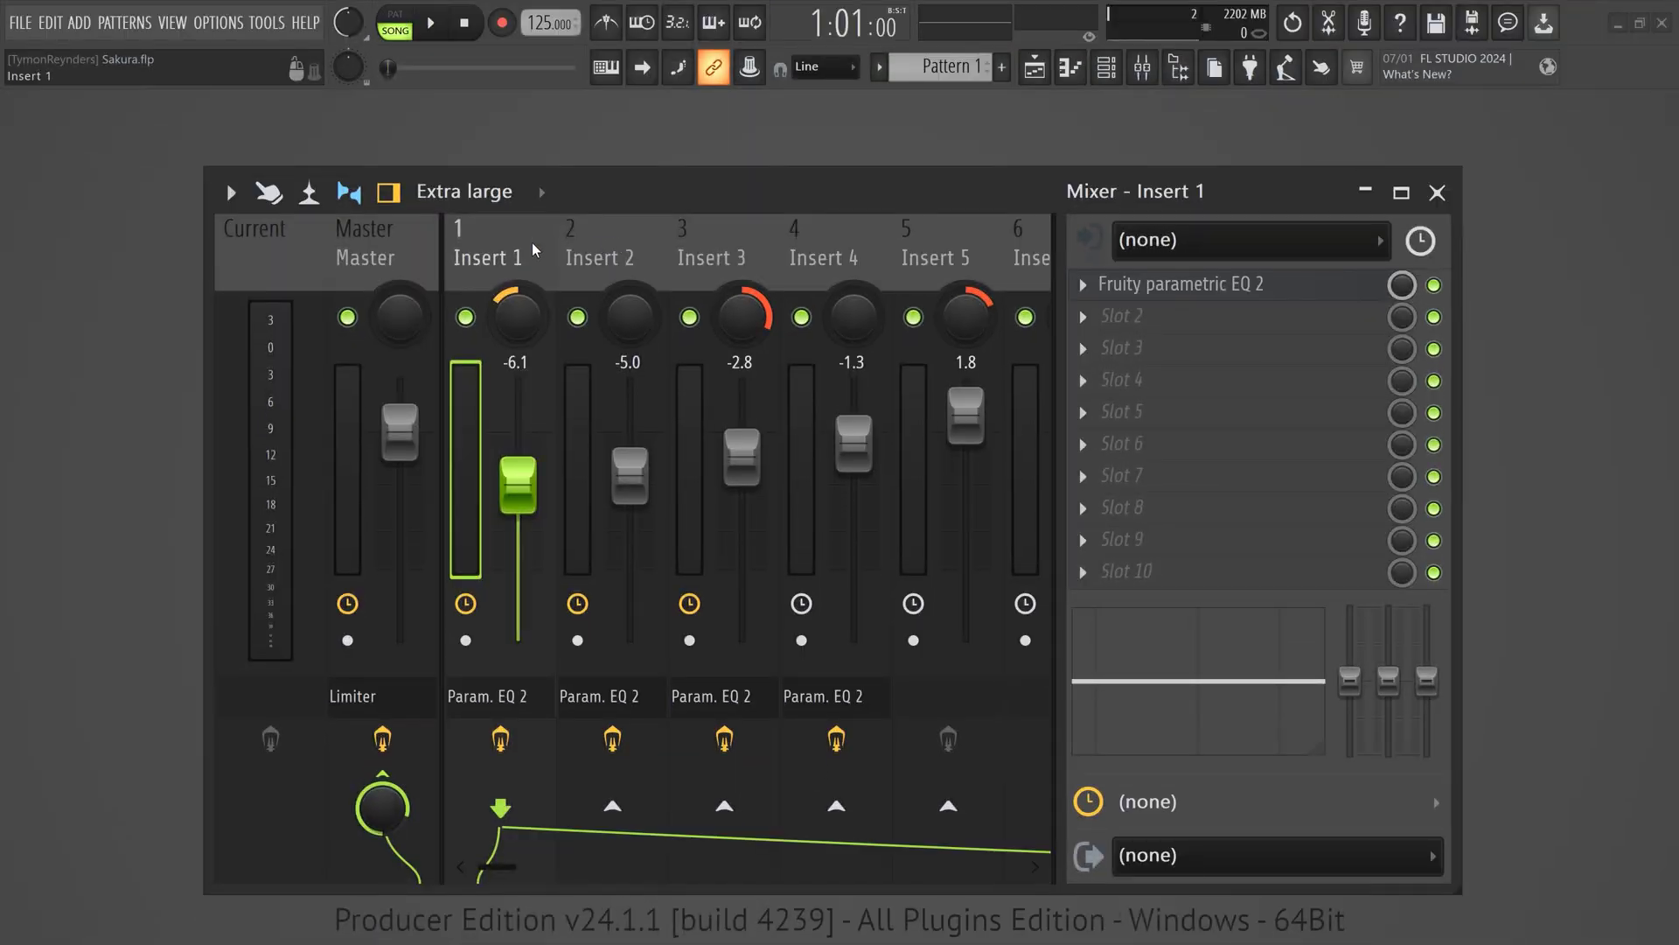
# - Rename Insert 1 to Melody, colour it Lemon Lime, and return the playhead to the start
pyautogui.press('F2')
pyautogui.write('Melody')
pyautogui.click(525, 225)
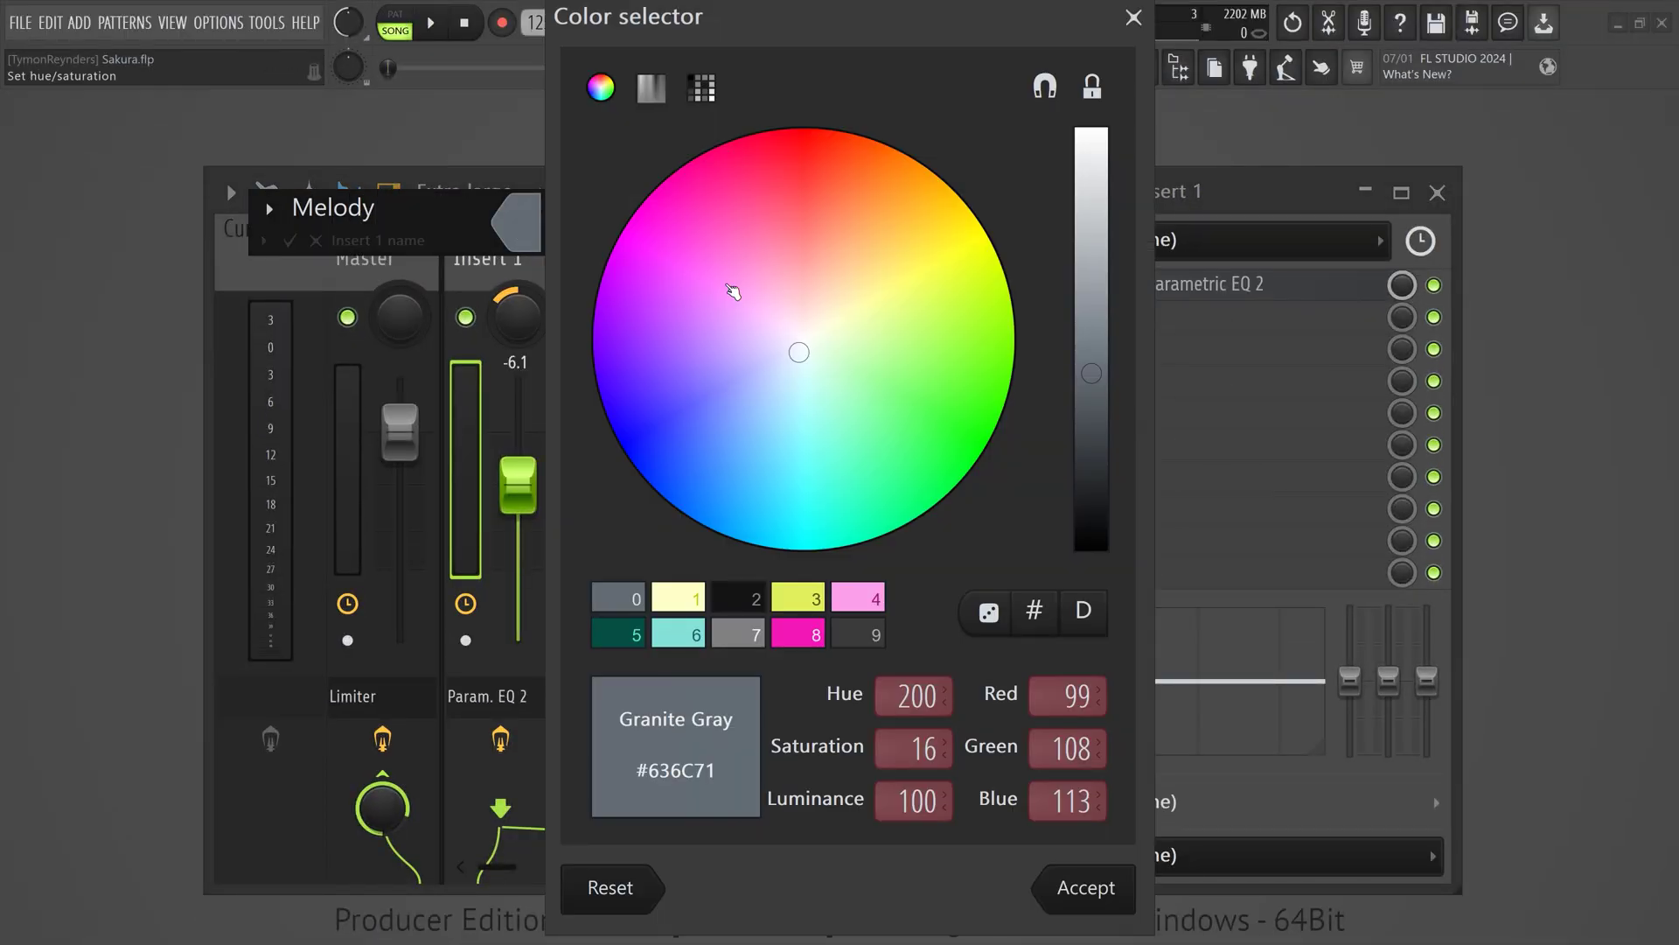
pyautogui.moveTo(732, 290); pyautogui.dragTo(967, 318)
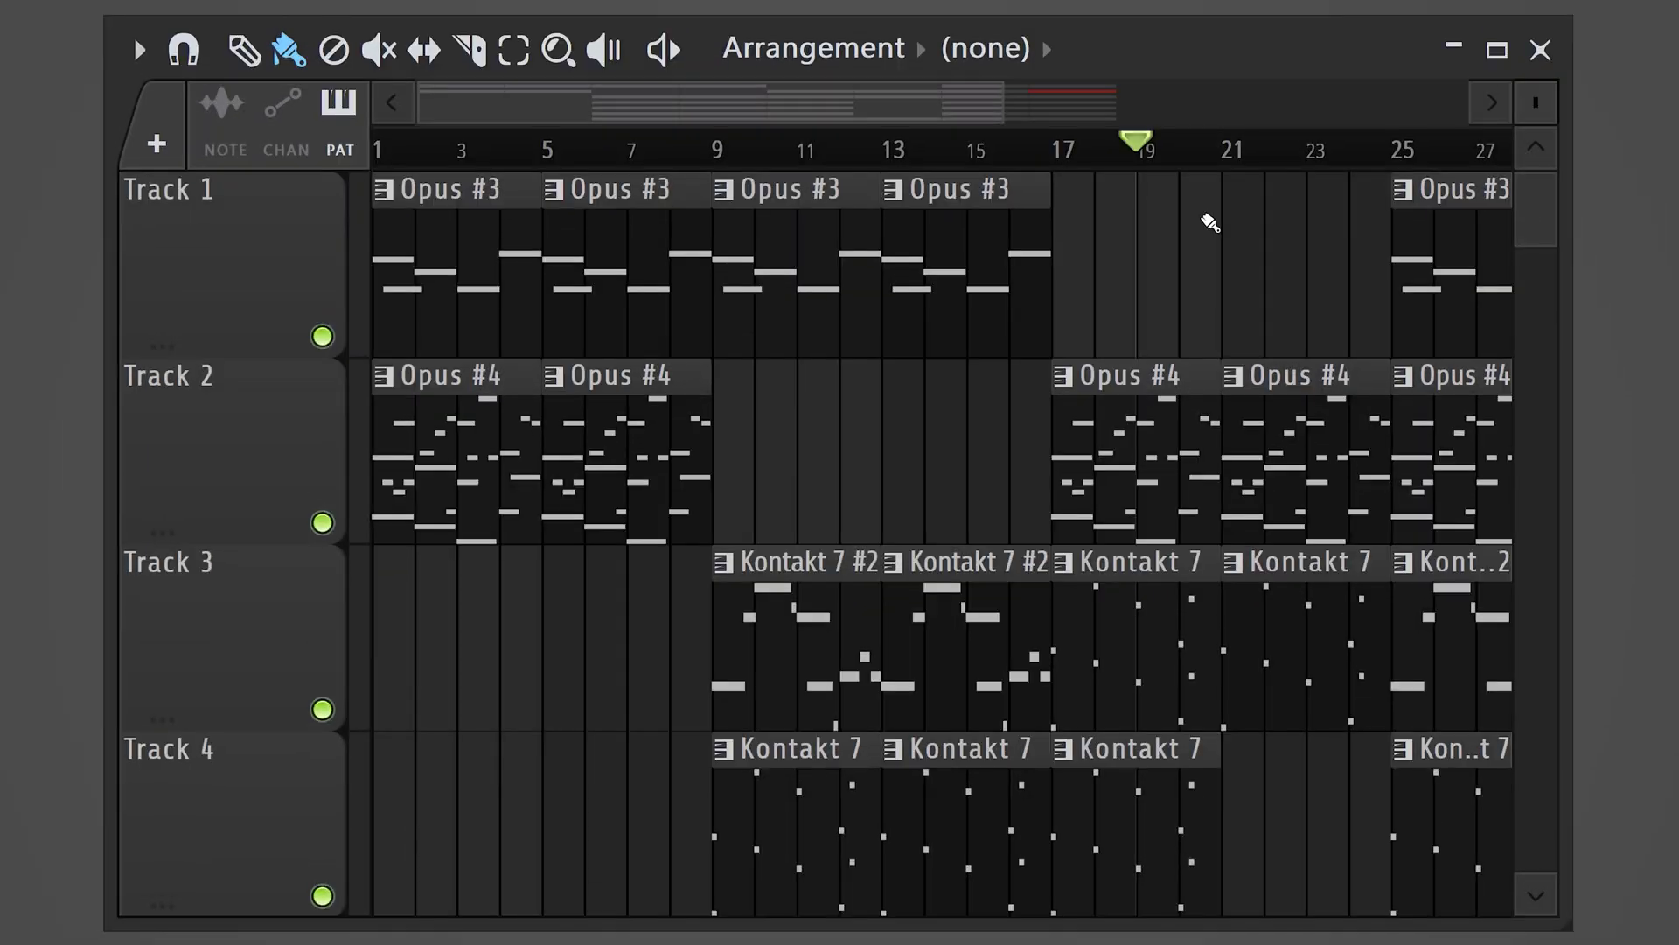
pyautogui.press('space')
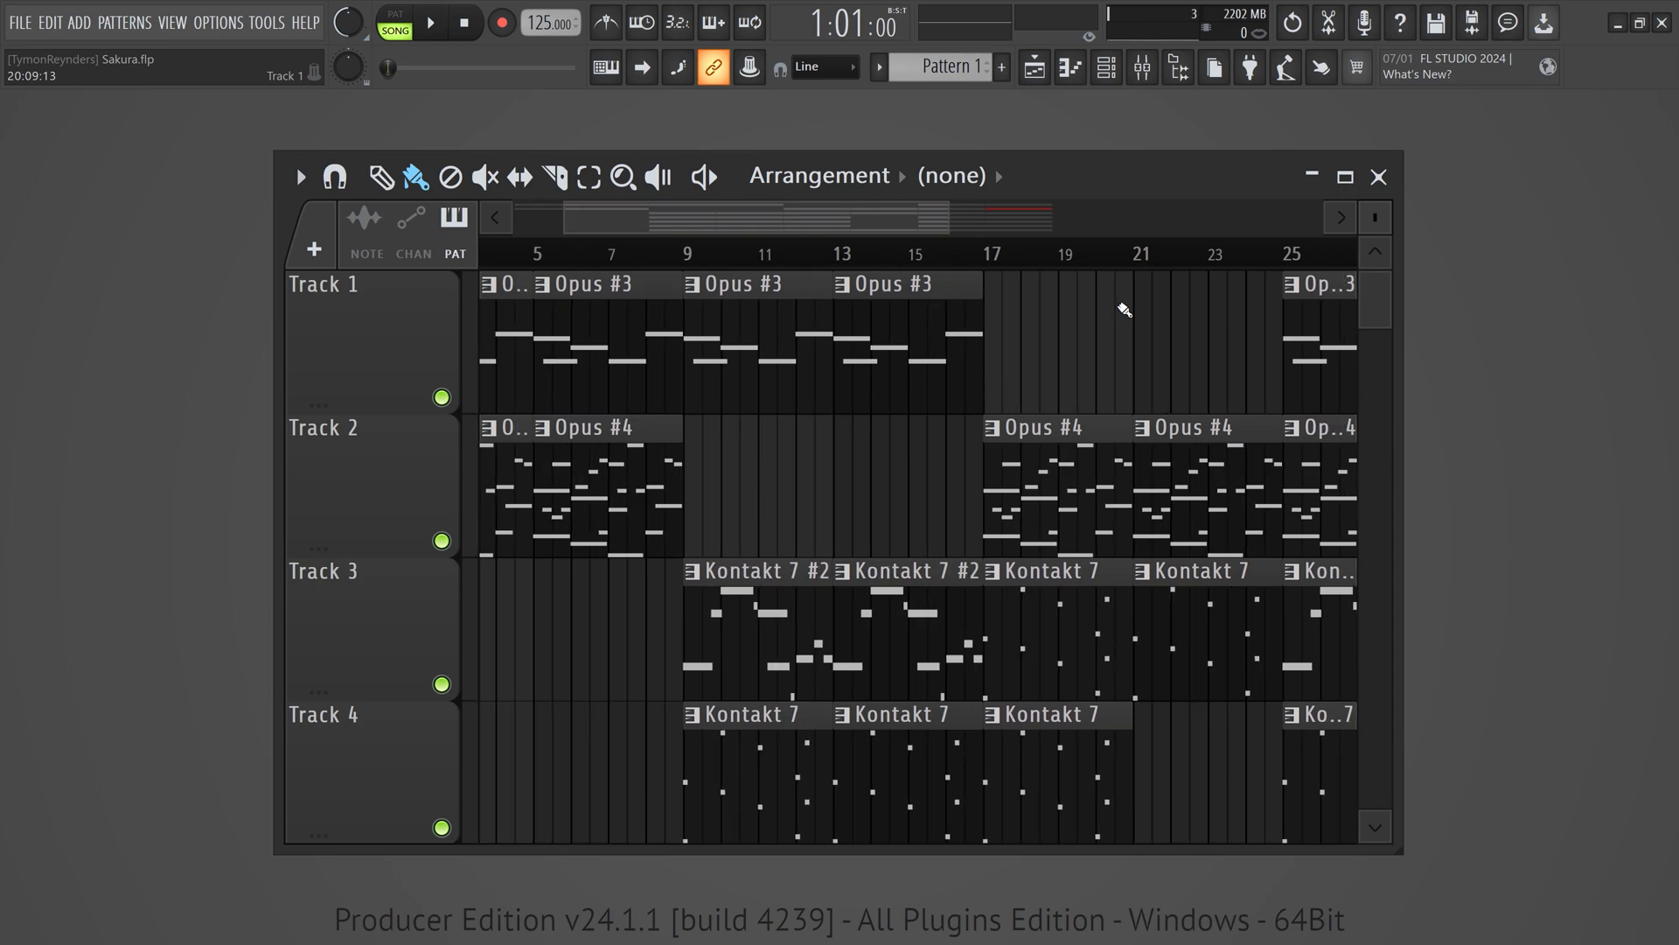
pyautogui.scroll(-3, 1125, 310)
pyautogui.scroll(-3, 1125, 310)
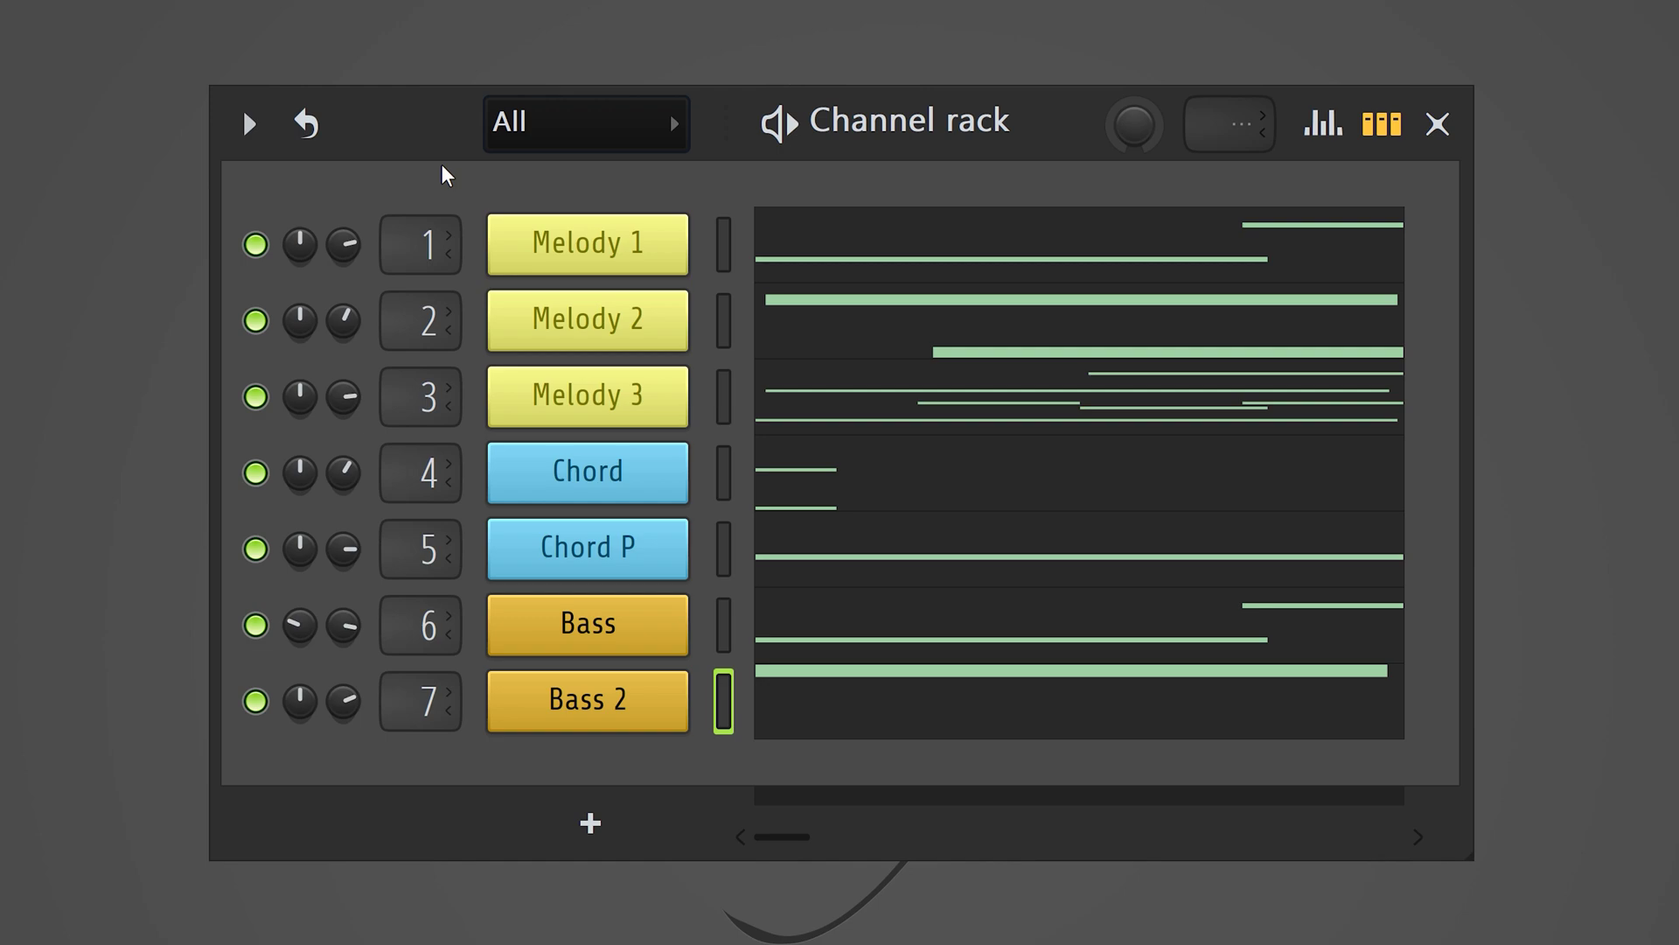
# - Select Melody 1–3 for grouping, then try arpeggiate, randomize and chop on Melody 2, discarding each
pyautogui.moveTo(724, 244); pyautogui.dragTo(722, 394)
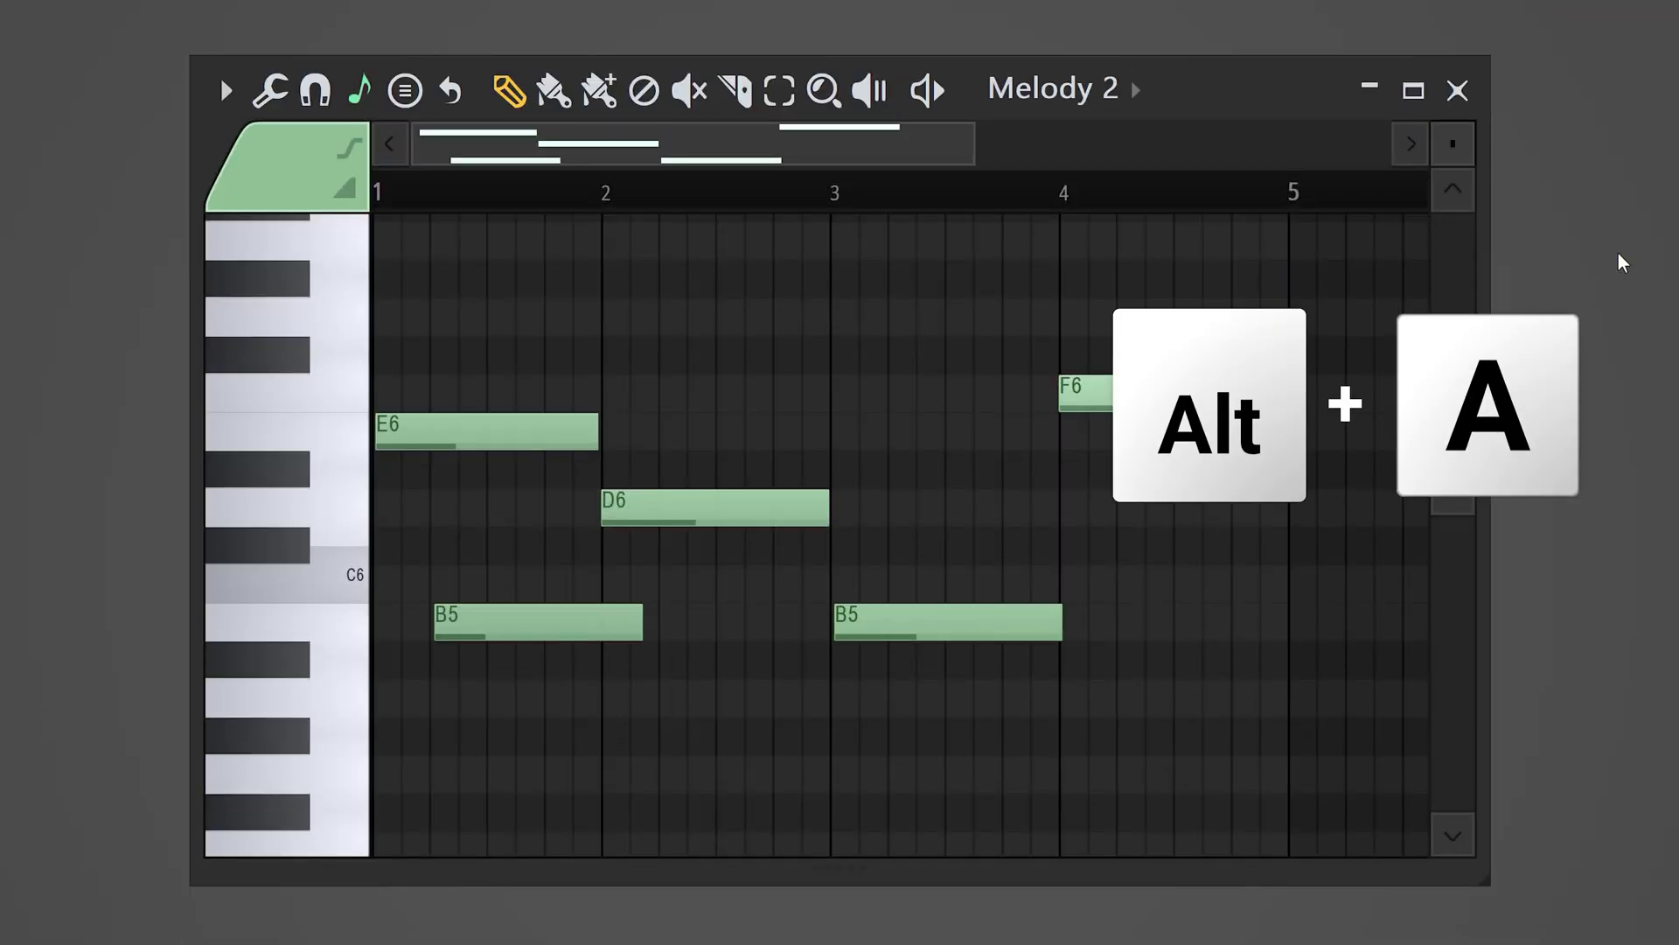
pyautogui.press('Escape')
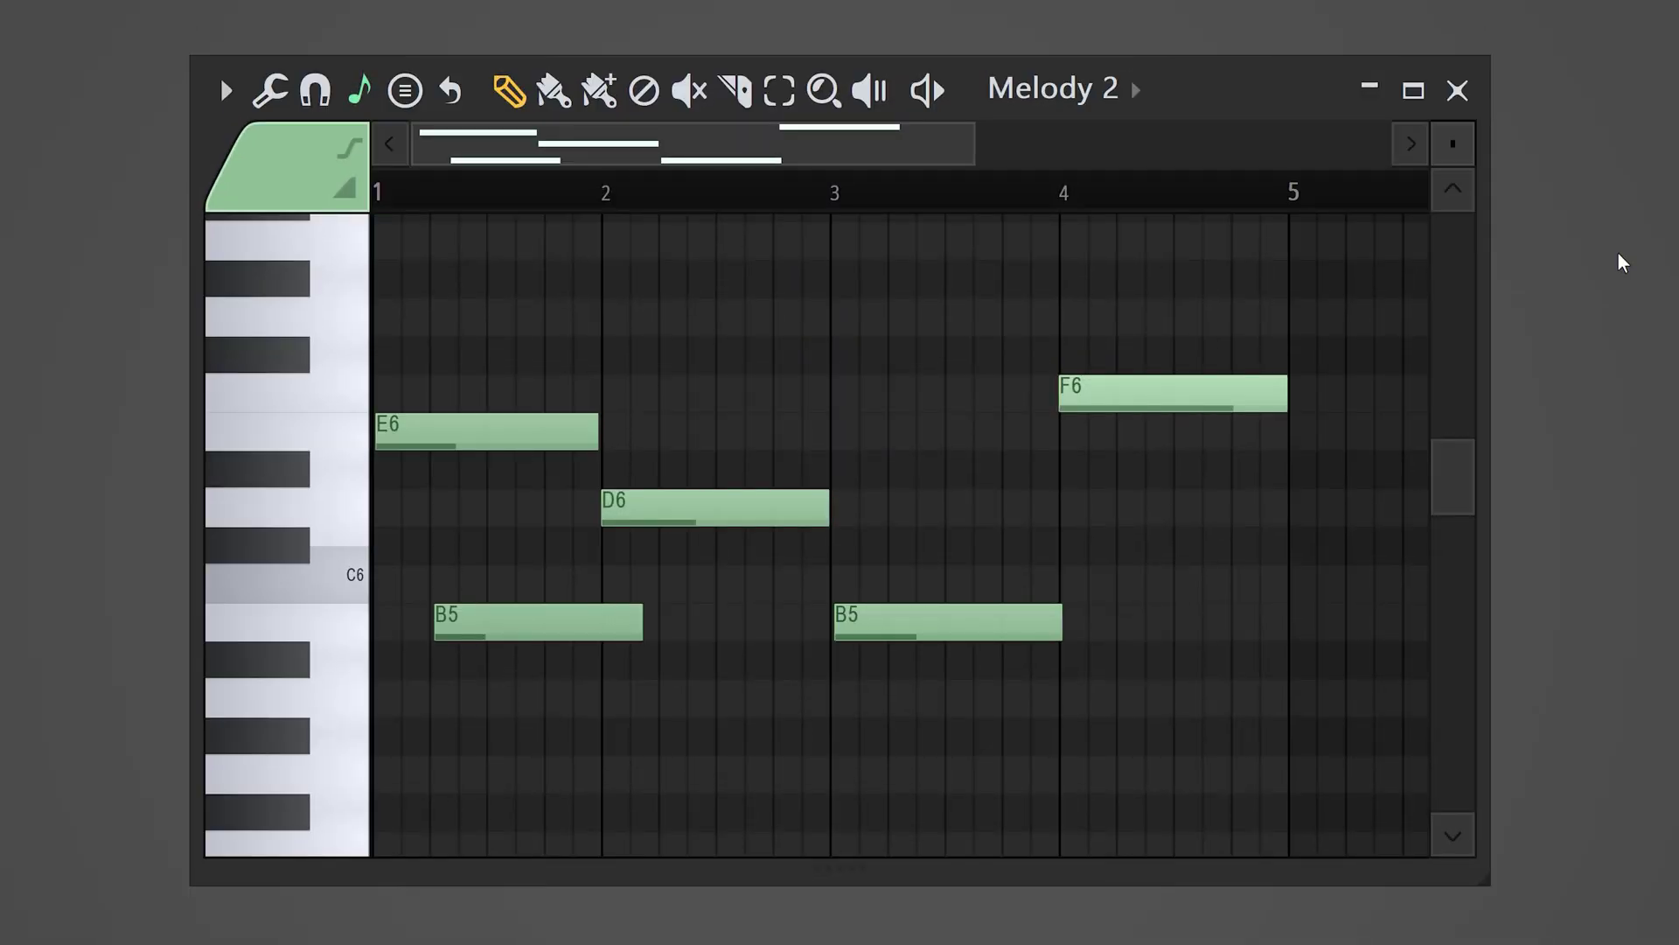
pyautogui.hotkey('alt', 'r')
pyautogui.hotkey('alt', 'u')
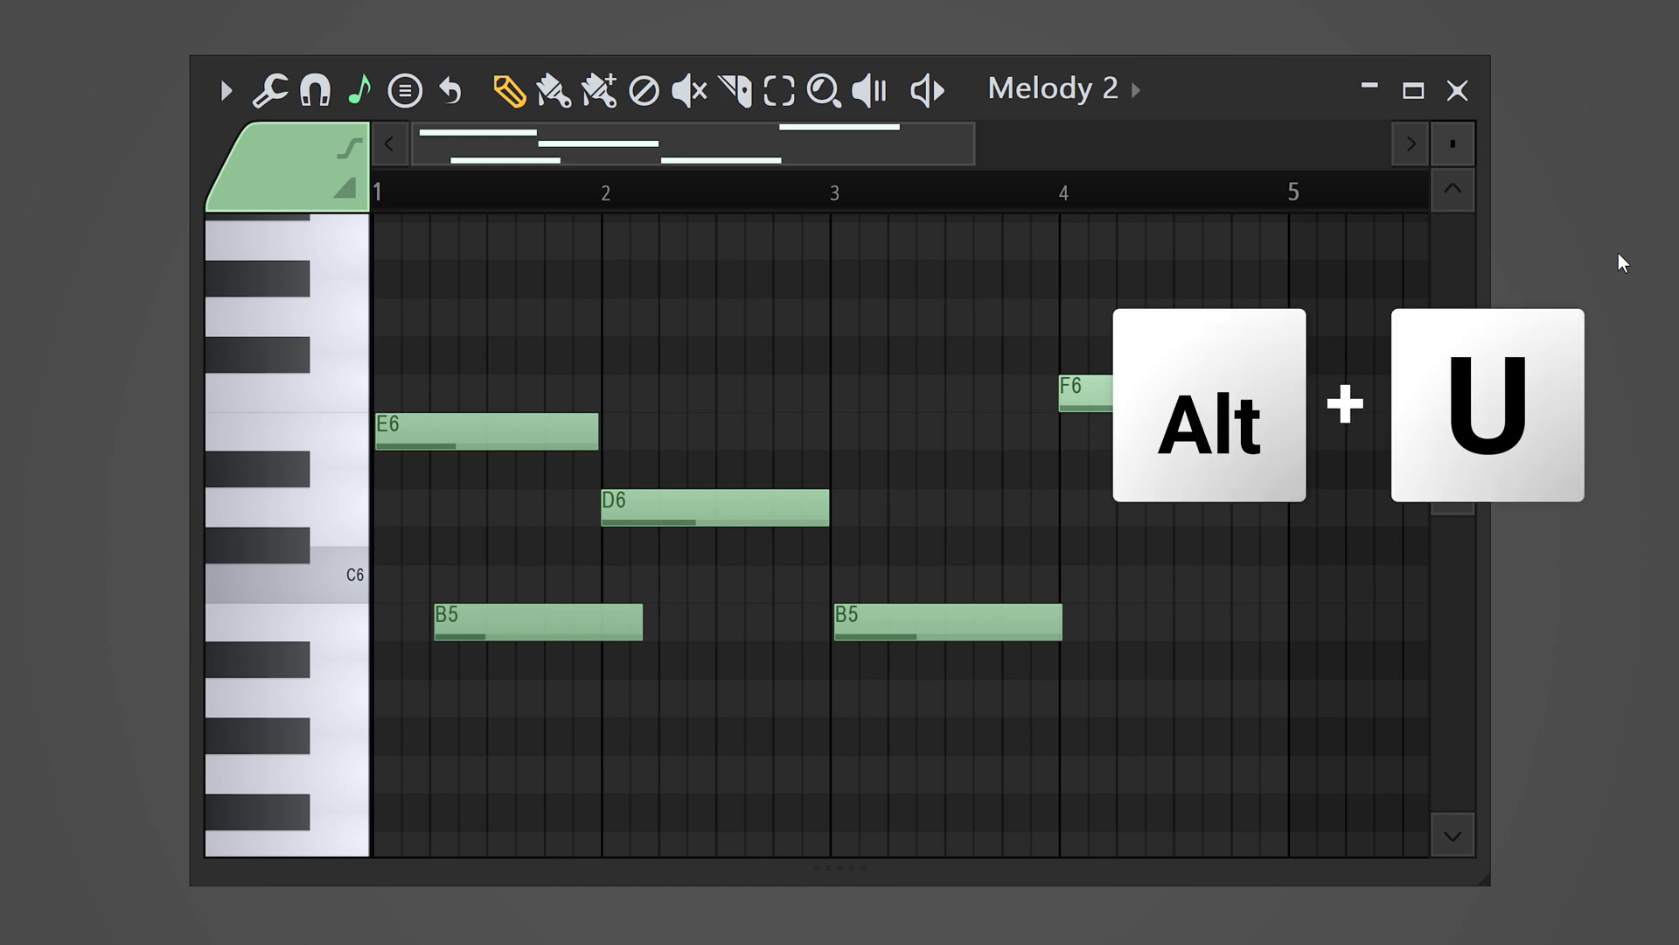